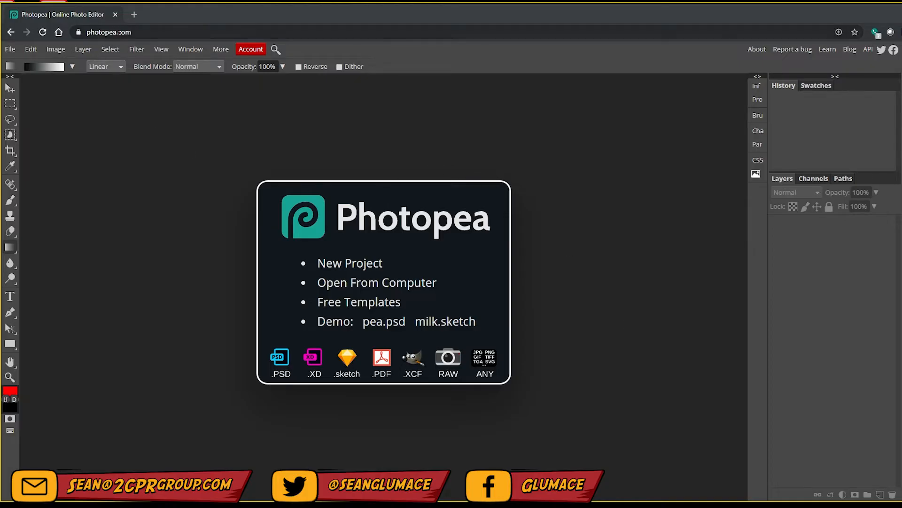
Create a new project named LinkedIn Header, 1192 by 220 px at 72 DPI with a white background.
{"action": "left_click", "coordinate": [12, 49]}
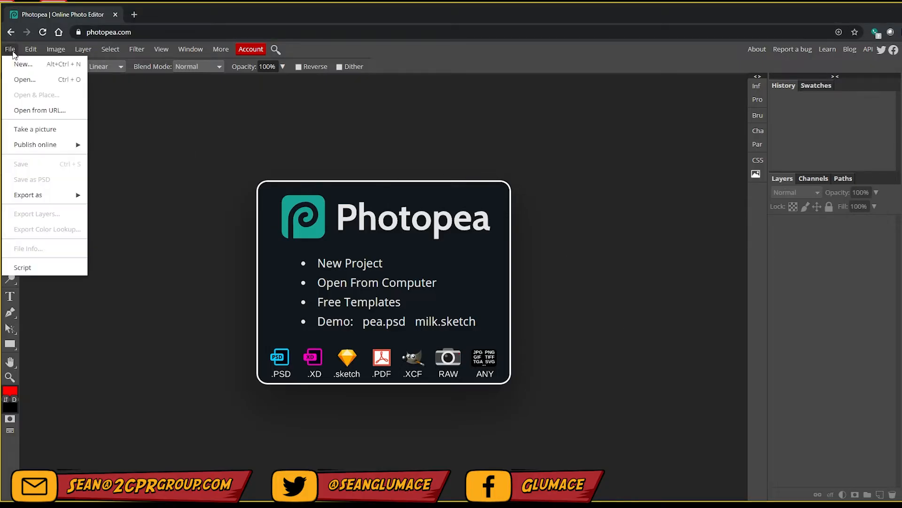
{"action": "left_click", "coordinate": [21, 63]}
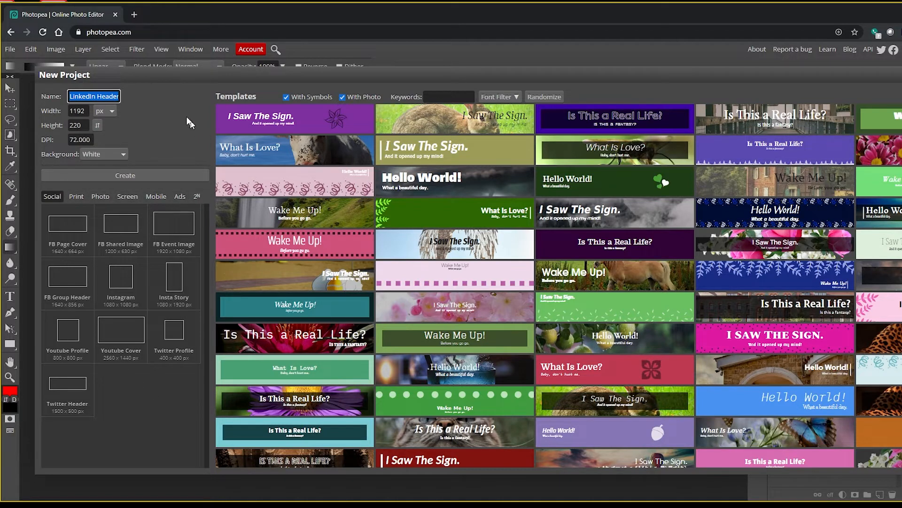
{"action": "left_click", "coordinate": [134, 177]}
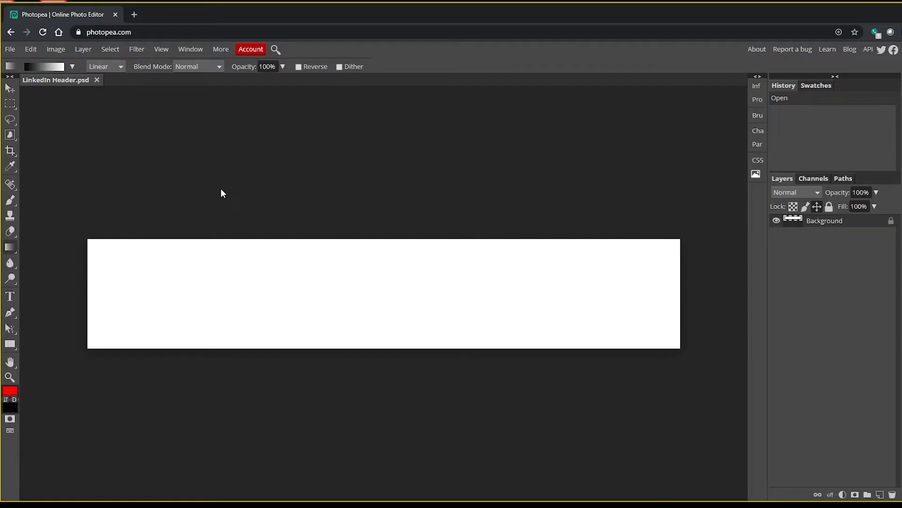
Place the Beach Photo 1 image file into the header as a new layer.
{"action": "left_click", "coordinate": [13, 54]}
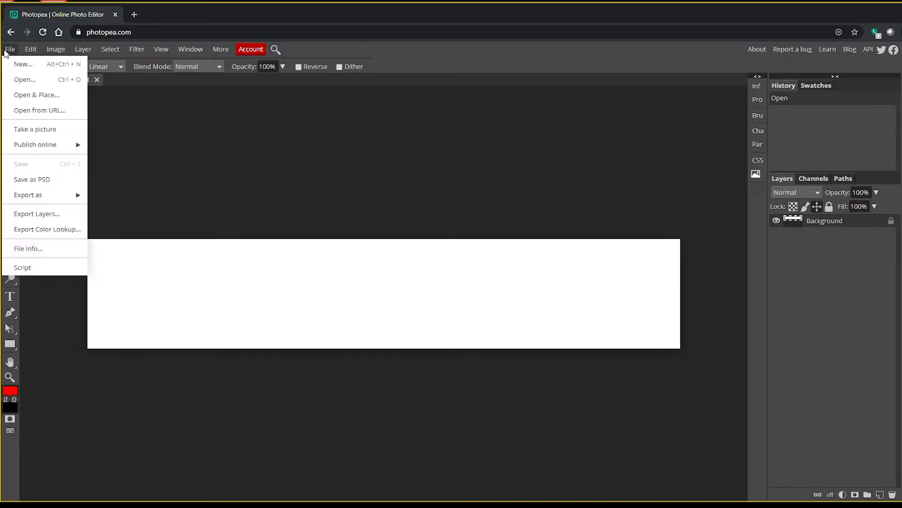
{"action": "left_click", "coordinate": [30, 99]}
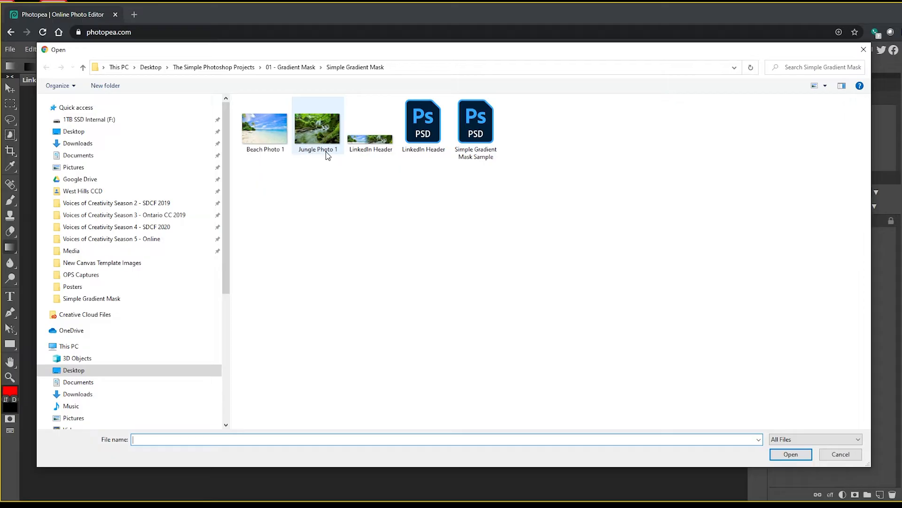
{"action": "double_click", "coordinate": [257, 134]}
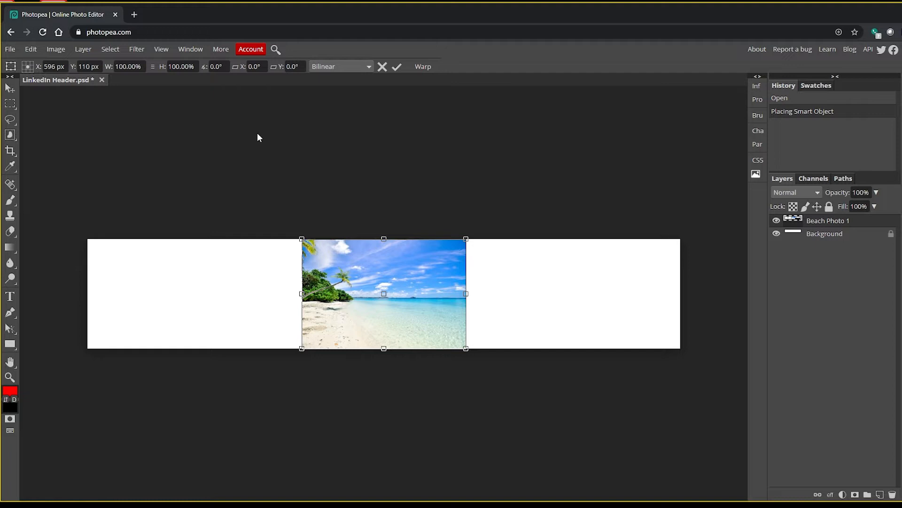
Align the beach photo with the canvas's left edge, enlarge it to about 253%, and shift it vertically to show palm, sky and water.
{"action": "left_click_drag", "start_coordinate": [371, 261], "coordinate": [154, 260]}
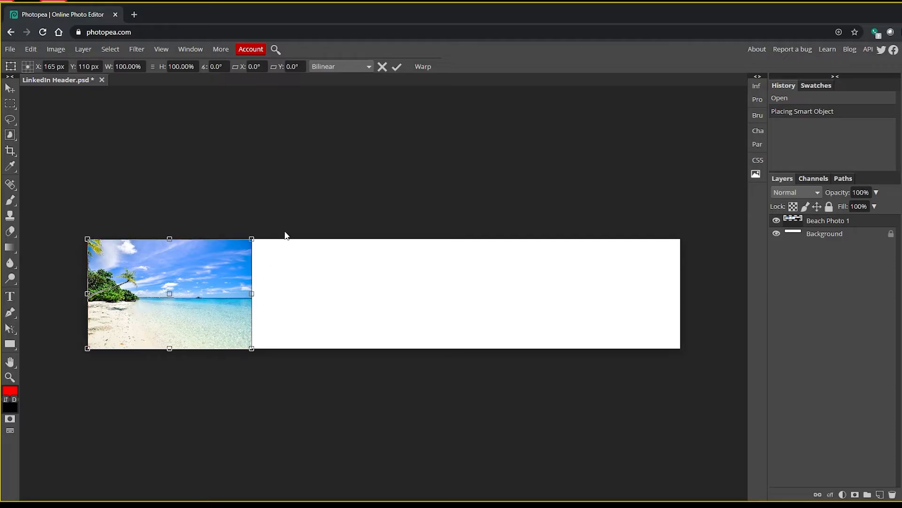
{"action": "left_click_drag", "start_coordinate": [253, 237], "coordinate": [501, 136]}
{"action": "left_click_drag", "start_coordinate": [260, 262], "coordinate": [255, 363]}
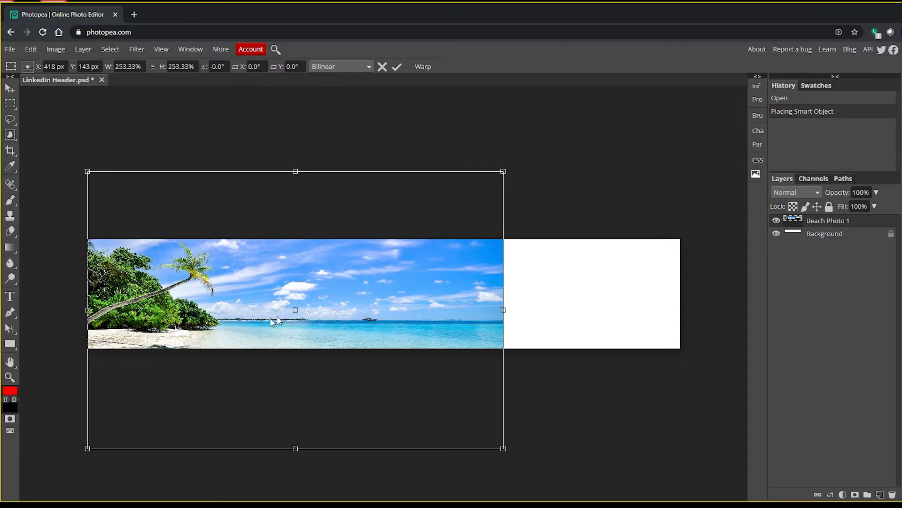
{"action": "mouse_move", "coordinate": [395, 281]}
{"action": "left_mouse_down"}
{"action": "mouse_move", "coordinate": [397, 252]}
{"action": "mouse_move", "coordinate": [393, 273]}
{"action": "left_mouse_up"}
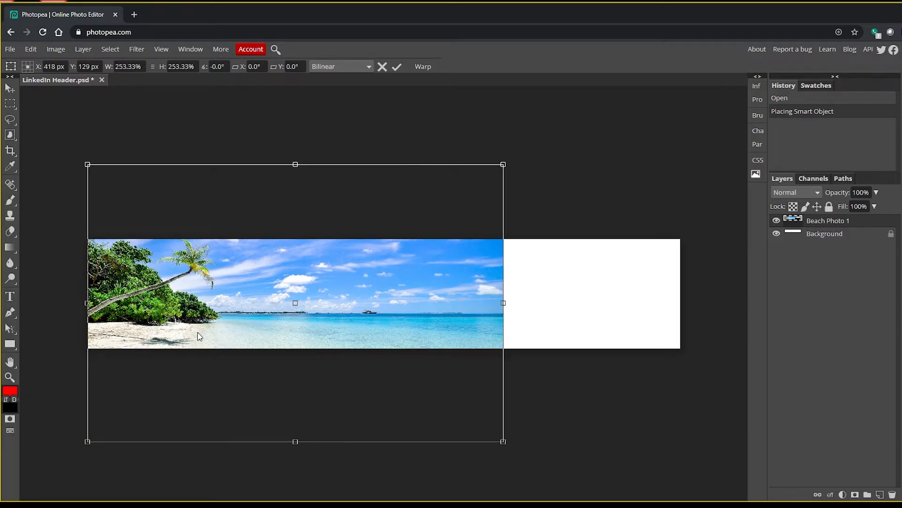
{"action": "key", "text": "Return"}
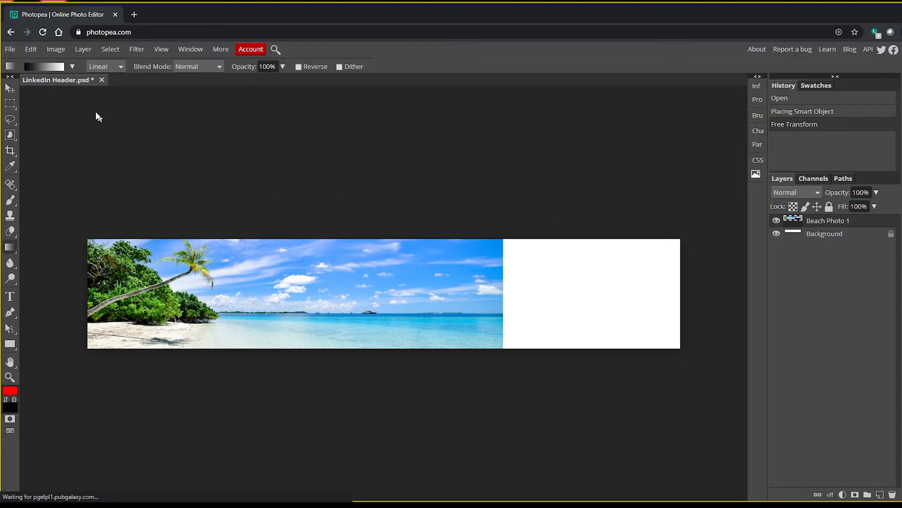
Place the Jungle Photo 1 image file into the header as another layer.
{"action": "left_click", "coordinate": [10, 49]}
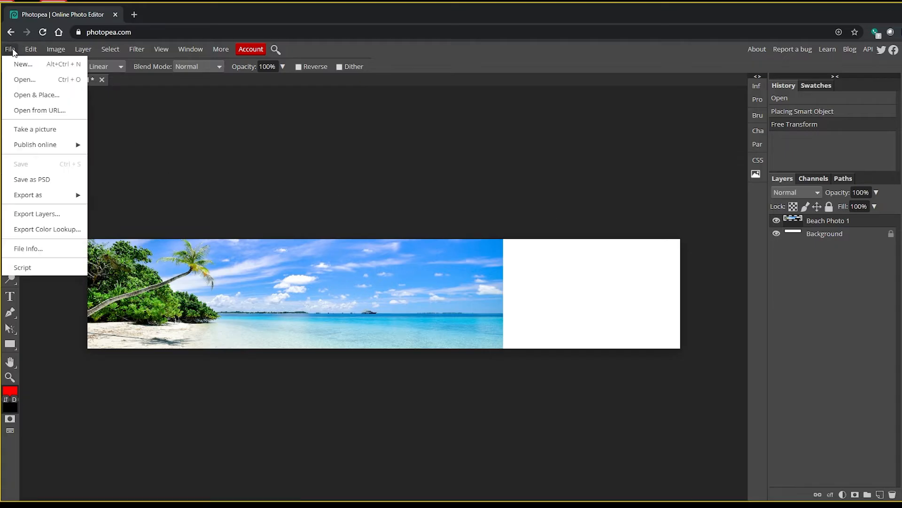
{"action": "left_click", "coordinate": [29, 96]}
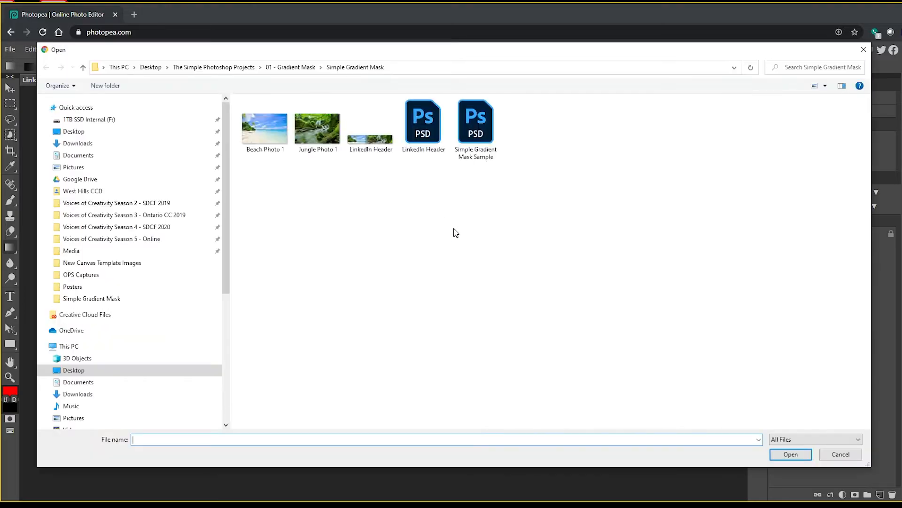
{"action": "double_click", "coordinate": [310, 140]}
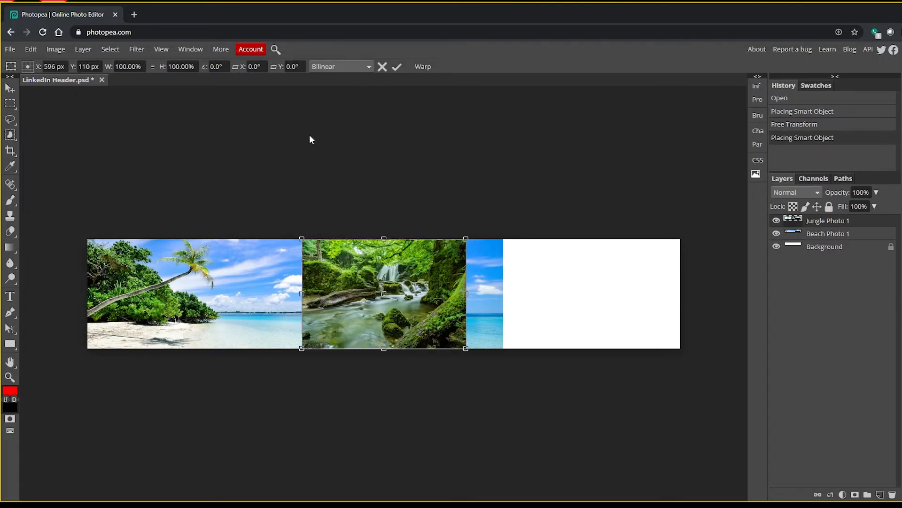
Align the jungle photo with the canvas's right edge and enlarge it to about two-thirds of the header's width, framing the waterfall.
{"action": "left_click_drag", "start_coordinate": [343, 291], "coordinate": [554, 289]}
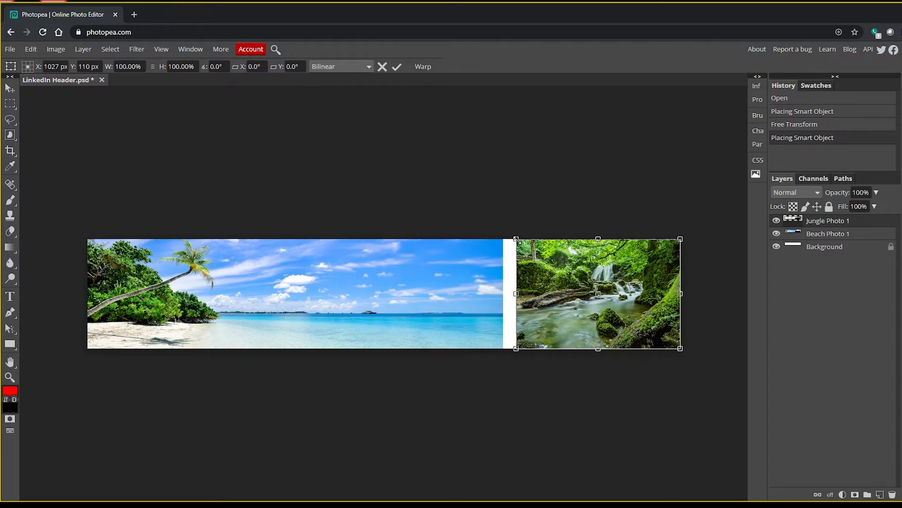
{"action": "left_click_drag", "start_coordinate": [516, 240], "coordinate": [256, 170]}
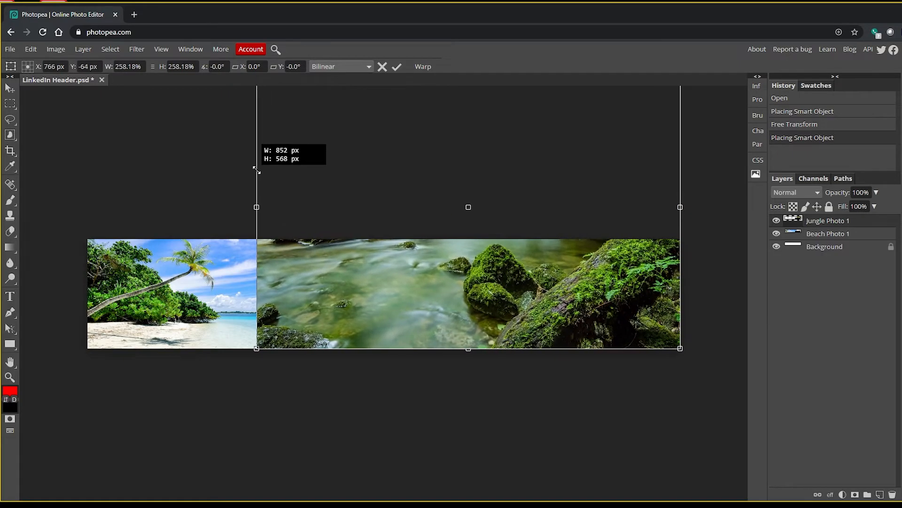
{"action": "left_click_drag", "start_coordinate": [527, 259], "coordinate": [535, 364]}
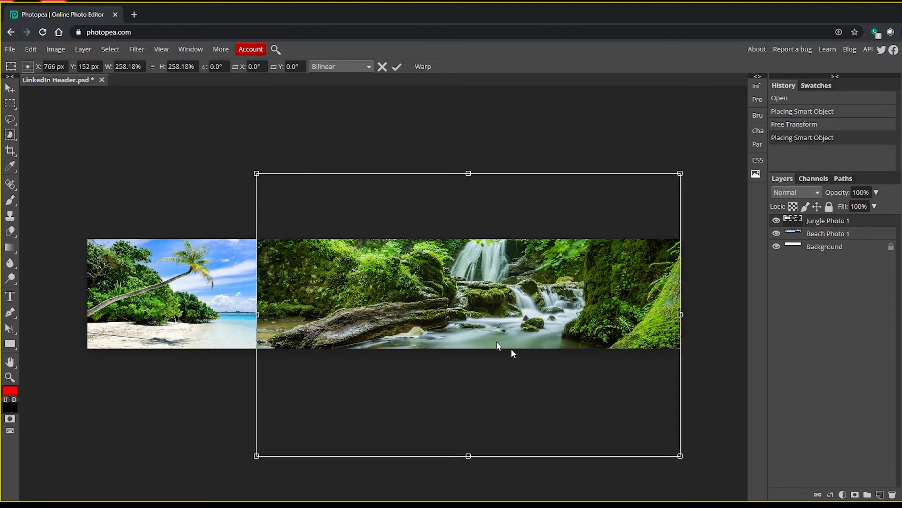
{"action": "left_click_drag", "start_coordinate": [258, 172], "coordinate": [283, 191]}
{"action": "left_click_drag", "start_coordinate": [434, 295], "coordinate": [428, 284]}
{"action": "key", "text": "Return"}
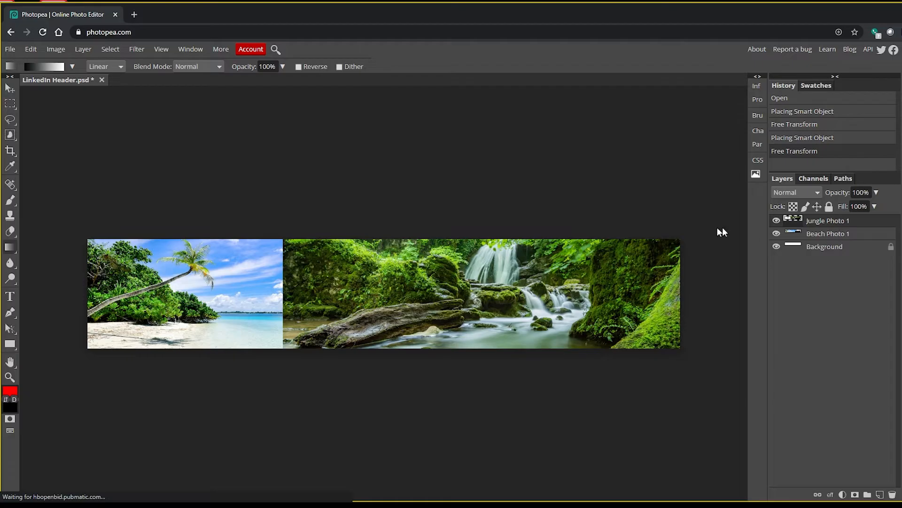
Check the extents of the beach and jungle photos using the Move tool's transform controls.
{"action": "left_click", "coordinate": [10, 94]}
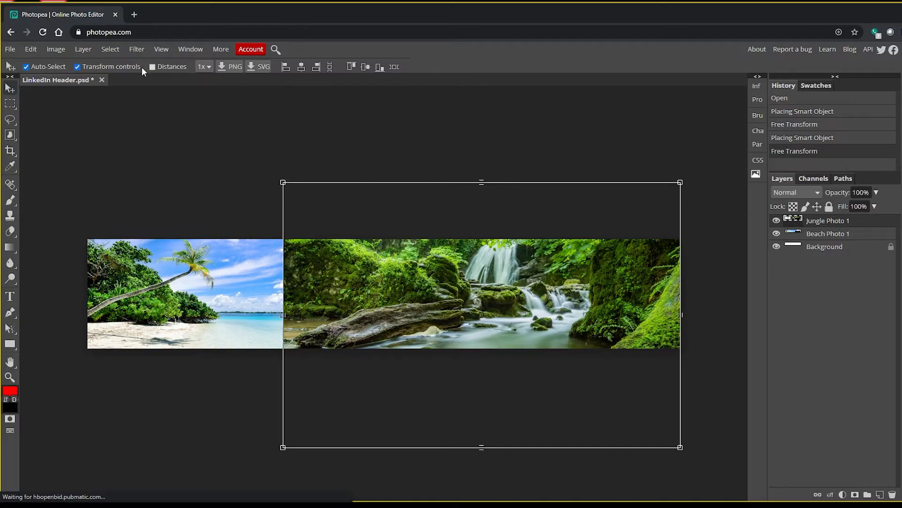
{"action": "left_click_drag", "start_coordinate": [197, 272], "coordinate": [197, 272]}
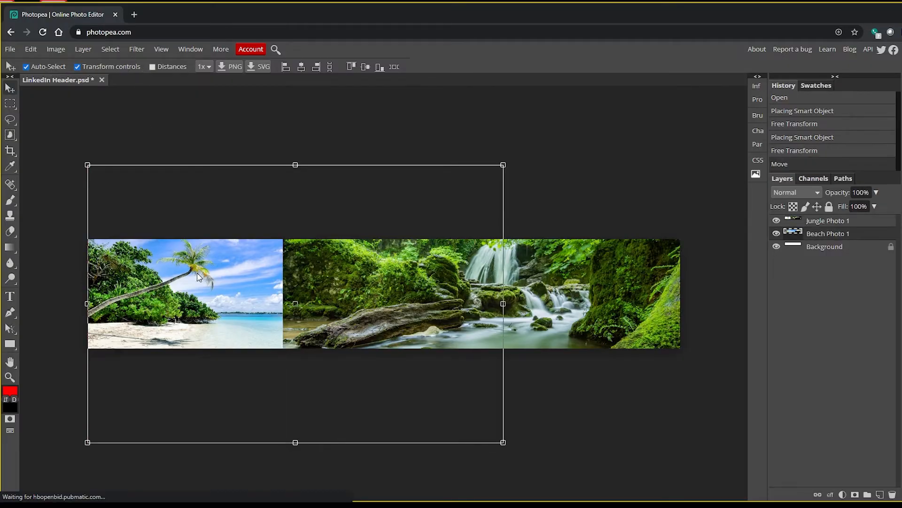
{"action": "key", "text": "ctrl+t"}
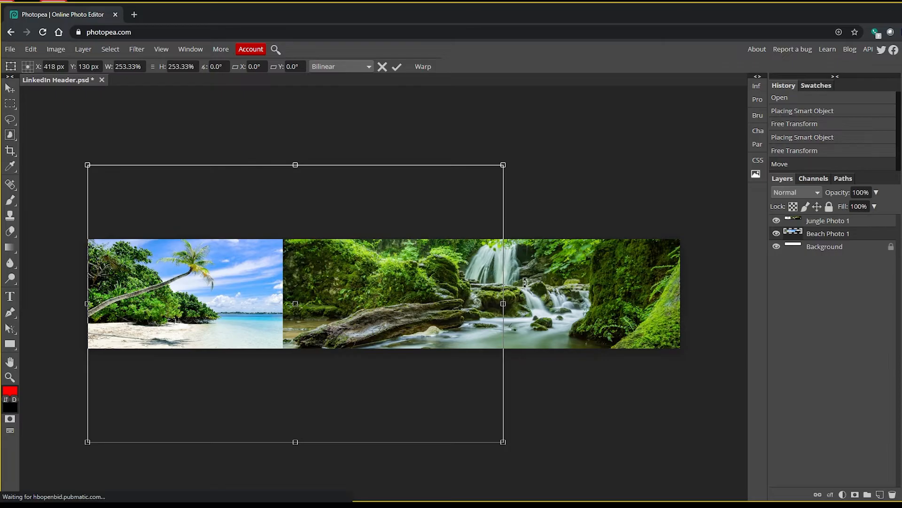
{"action": "key", "text": "Return"}
{"action": "left_click", "coordinate": [591, 281]}
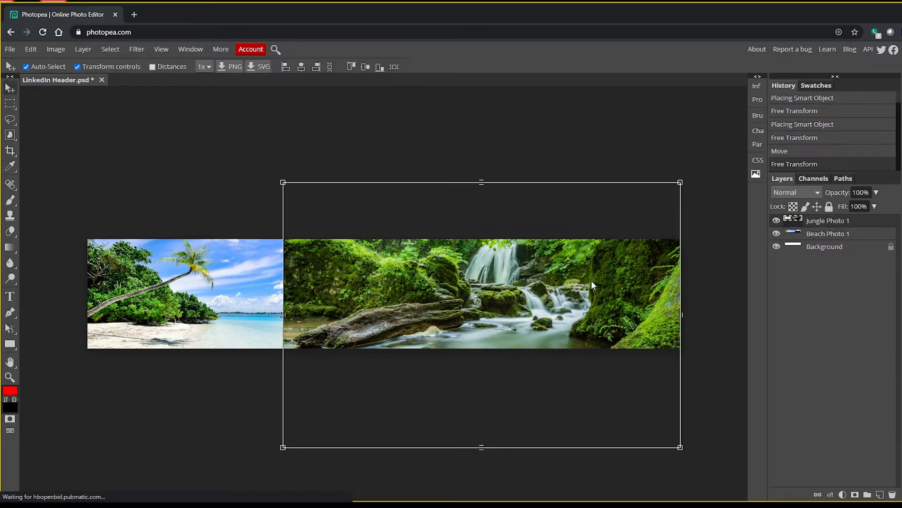
Move the Beach Photo 1 layer above Jungle Photo 1 and add a raster mask to it.
{"action": "left_click", "coordinate": [189, 273]}
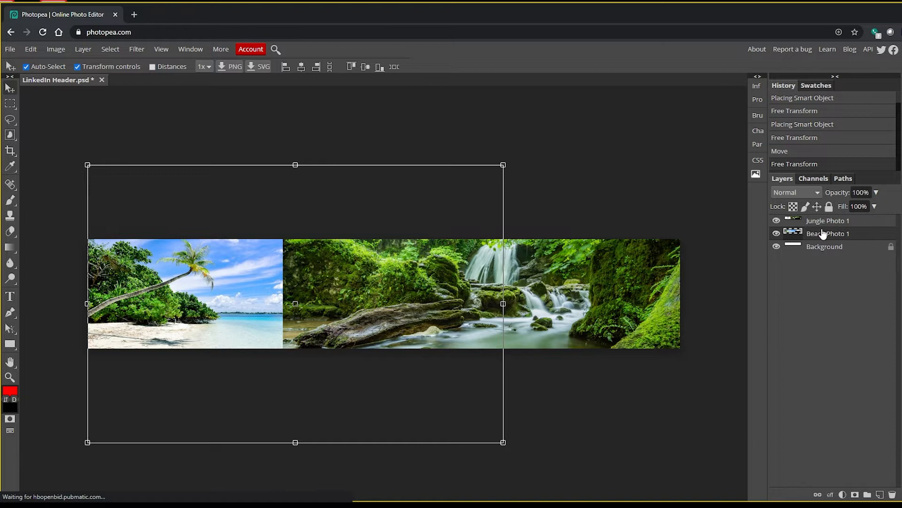
{"action": "left_click_drag", "start_coordinate": [822, 238], "coordinate": [825, 219]}
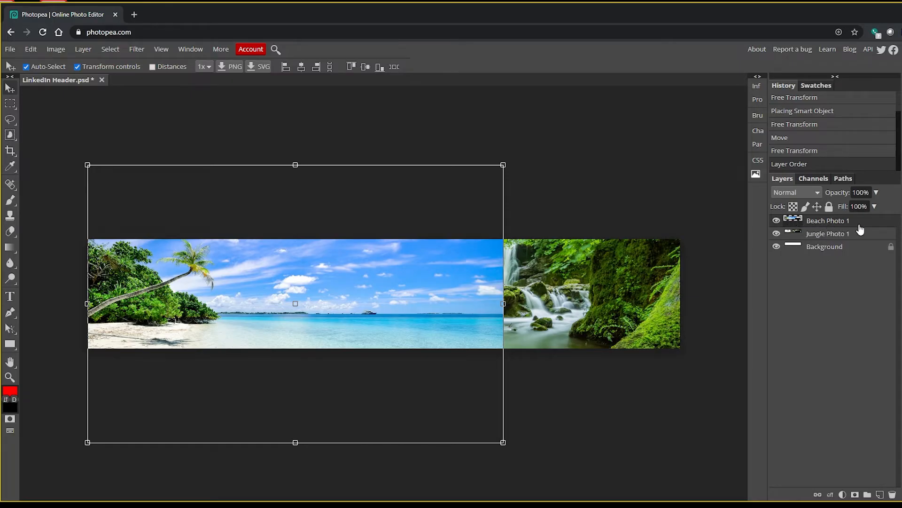
{"action": "left_click", "coordinate": [855, 495]}
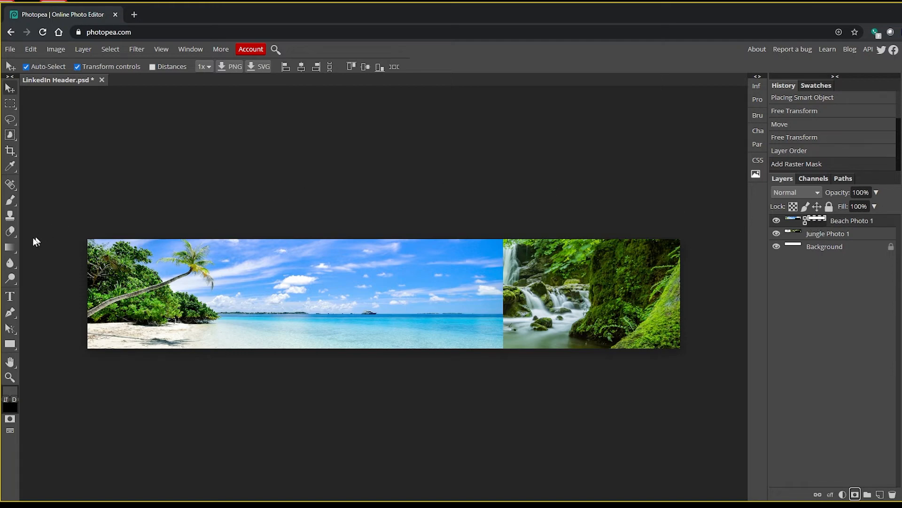
Apply a linear black-to-white gradient to the beach layer's mask, running right to left across the area where the photos overlap.
{"action": "left_click", "coordinate": [8, 252]}
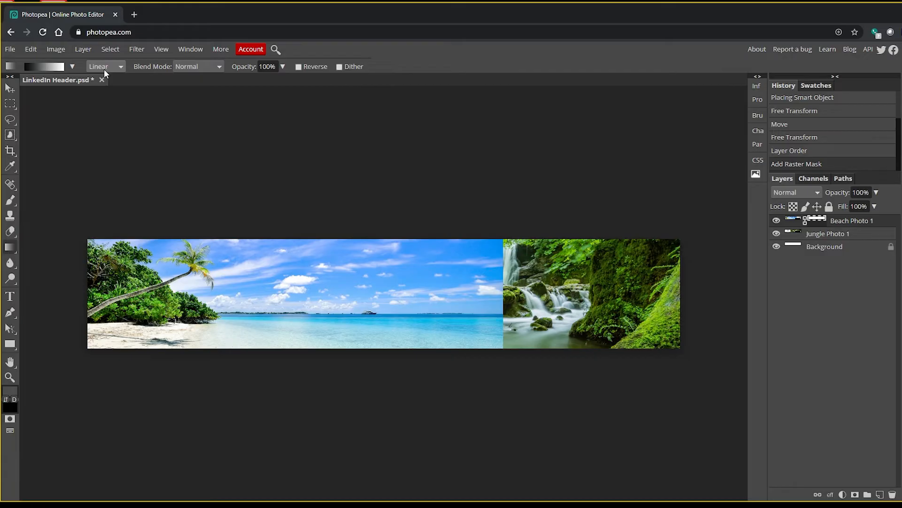
{"action": "left_click", "coordinate": [72, 66]}
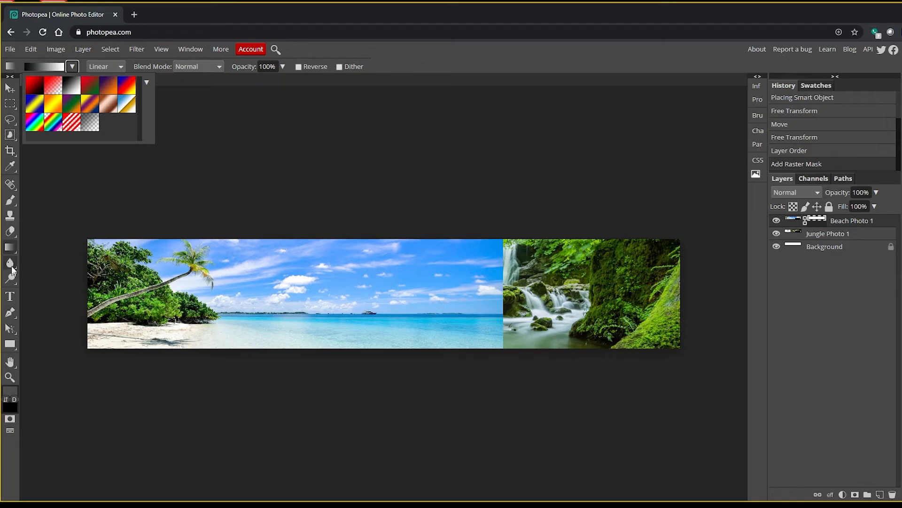
{"action": "left_click", "coordinate": [490, 296]}
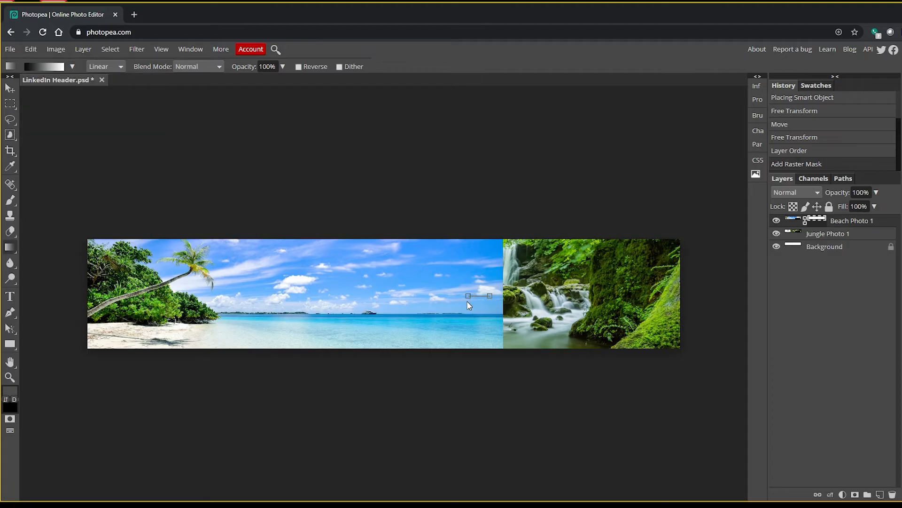
{"action": "left_click_drag", "start_coordinate": [376, 313], "coordinate": [352, 313]}
{"action": "left_click_drag", "start_coordinate": [342, 309], "coordinate": [342, 309]}
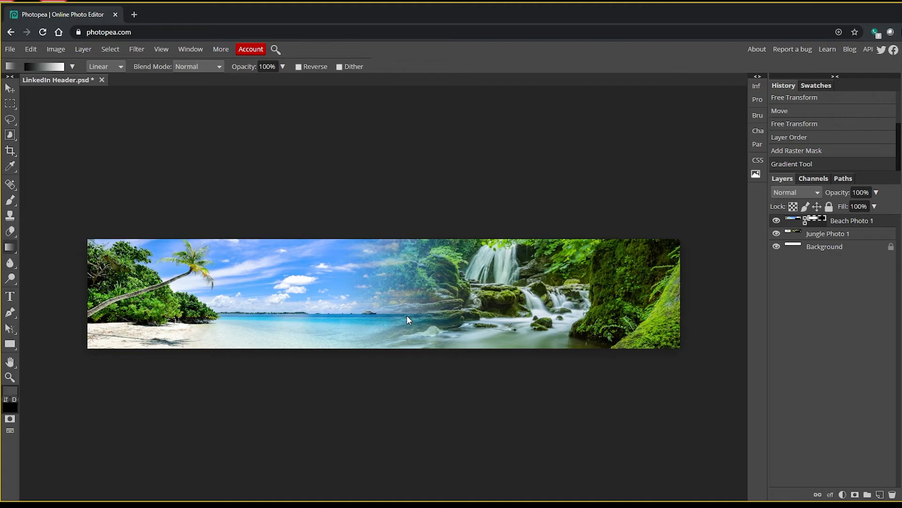
Try horizontal mask gradients of different lengths and positions to compare hard and soft blends between the photos.
{"action": "left_click_drag", "start_coordinate": [412, 301], "coordinate": [344, 302]}
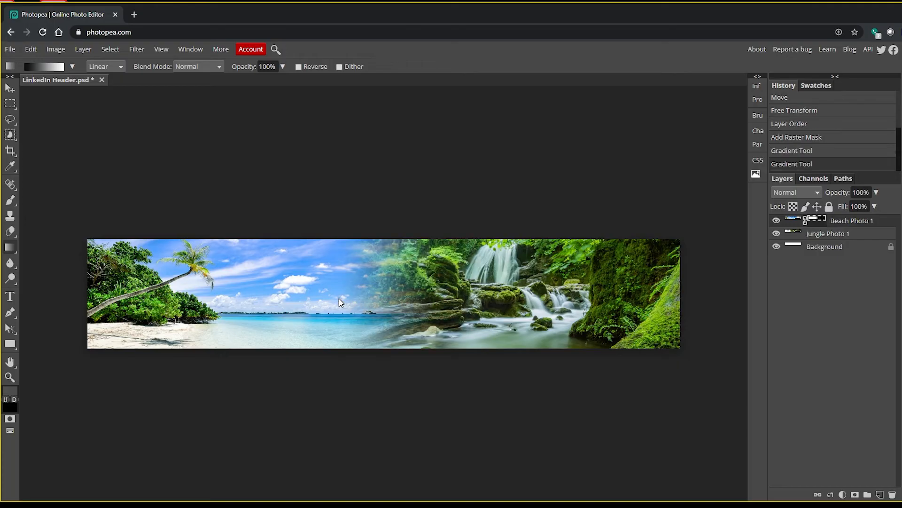
{"action": "left_click_drag", "start_coordinate": [442, 284], "coordinate": [359, 280]}
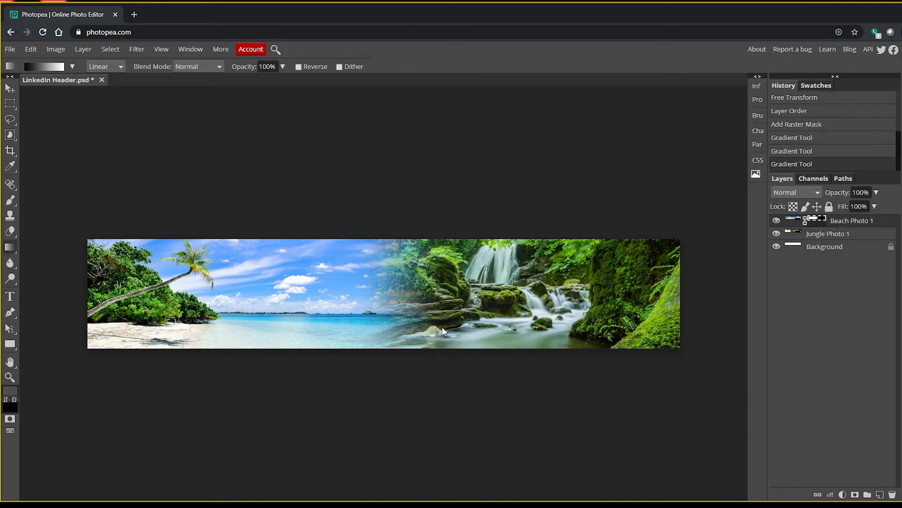
{"action": "left_click_drag", "start_coordinate": [442, 325], "coordinate": [140, 315]}
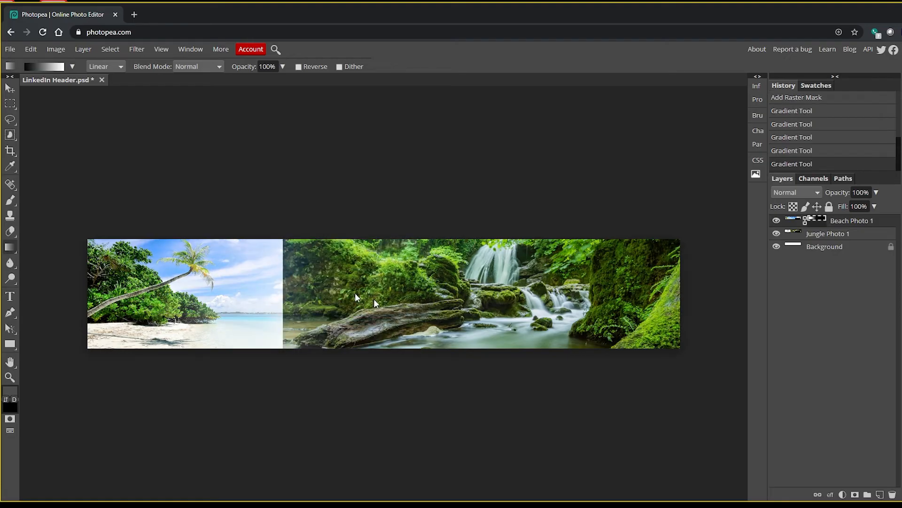
{"action": "left_click_drag", "start_coordinate": [328, 297], "coordinate": [328, 297]}
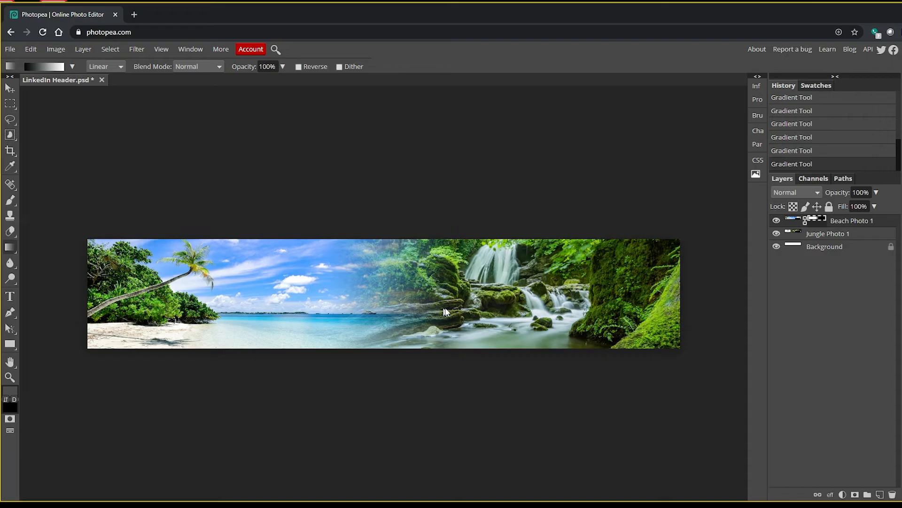
{"action": "left_click_drag", "start_coordinate": [444, 305], "coordinate": [294, 303]}
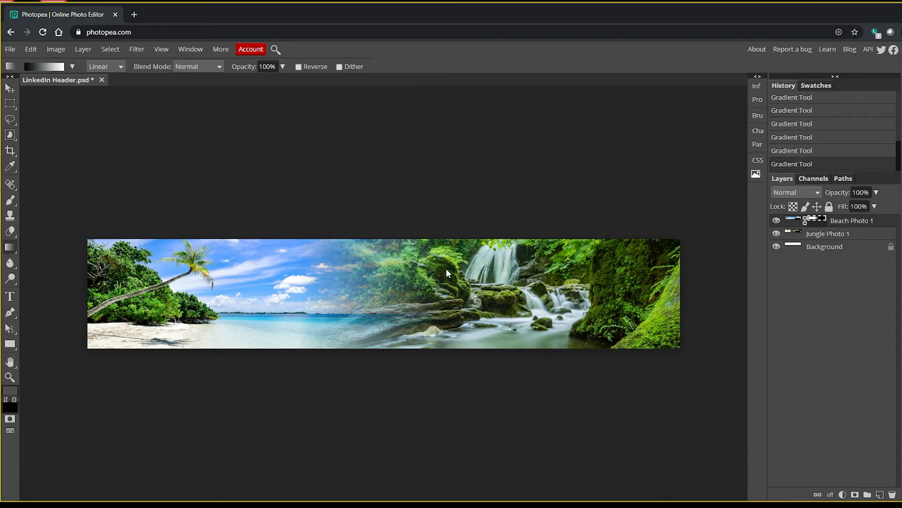
Try diagonal gradients on the beach mask, finishing with a horizontal right-to-left gradient across the middle of the overlap.
{"action": "left_click_drag", "start_coordinate": [442, 269], "coordinate": [348, 334]}
{"action": "left_click_drag", "start_coordinate": [415, 293], "coordinate": [332, 332]}
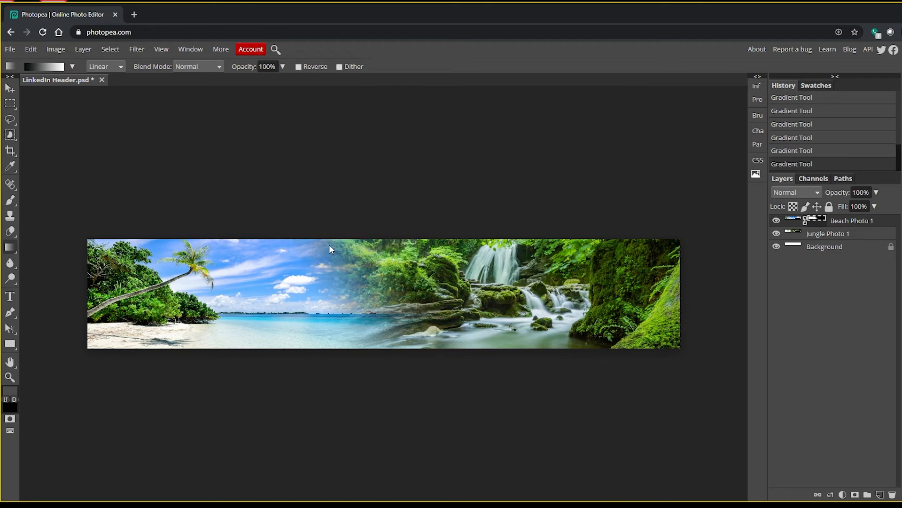
{"action": "left_click_drag", "start_coordinate": [429, 292], "coordinate": [317, 291]}
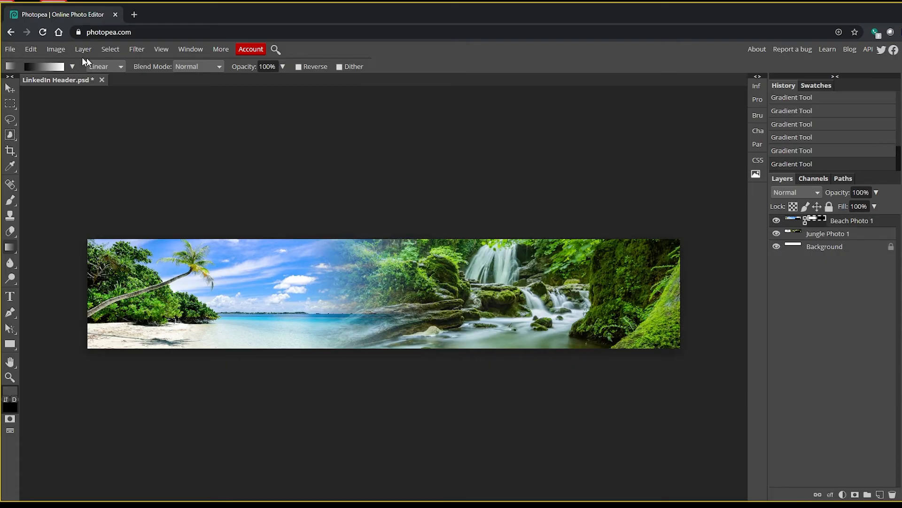
Keep the gradient type linear and redraw the beach mask's gradient several times, finishing with a short, nearly horizontal right-to-left blend across the overlap.
{"action": "left_click", "coordinate": [103, 66]}
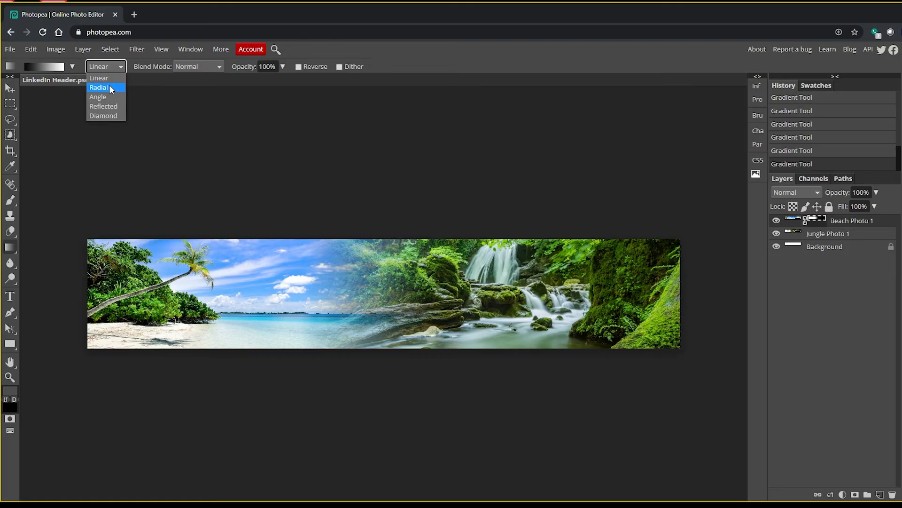
{"action": "left_click", "coordinate": [109, 76]}
{"action": "left_click_drag", "start_coordinate": [426, 298], "coordinate": [282, 299]}
{"action": "left_click_drag", "start_coordinate": [383, 293], "coordinate": [322, 291]}
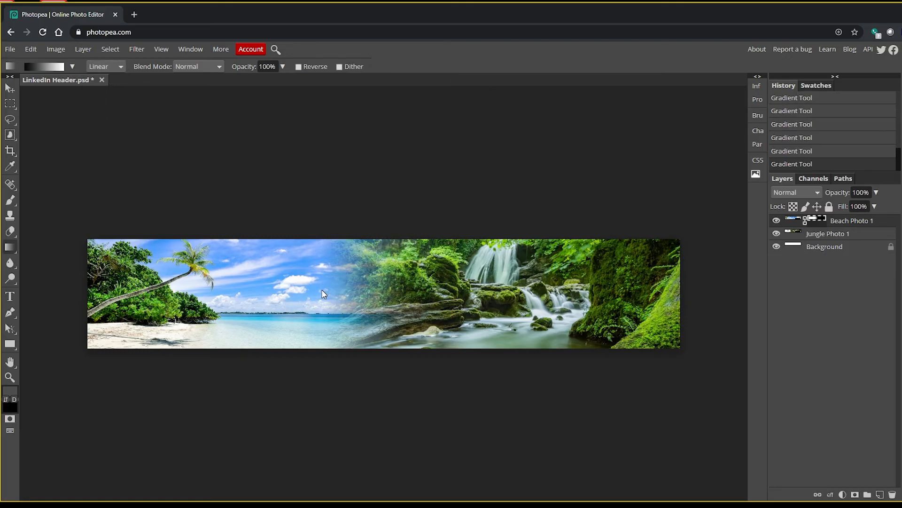
{"action": "left_click_drag", "start_coordinate": [398, 275], "coordinate": [309, 317]}
{"action": "left_click_drag", "start_coordinate": [404, 306], "coordinate": [327, 295]}
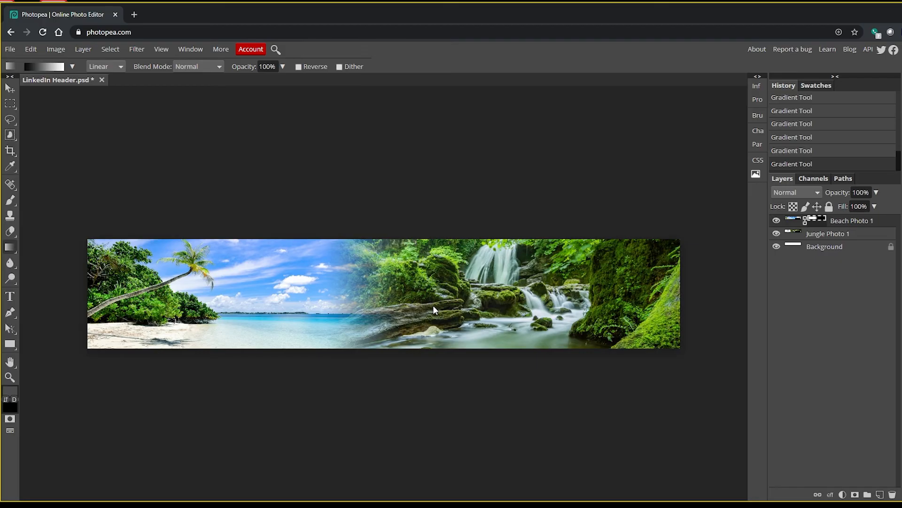
Save the layered LinkedIn header as a PSD file.
{"action": "left_click", "coordinate": [11, 49]}
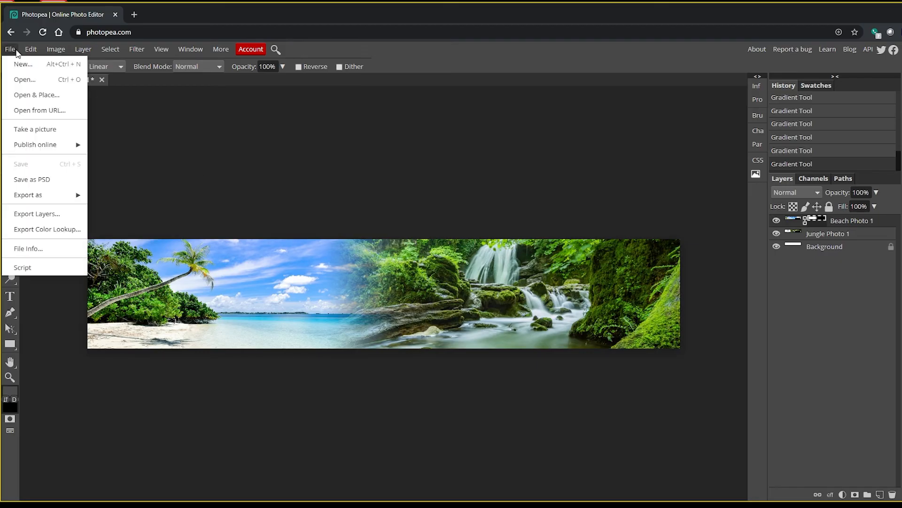
{"action": "left_click", "coordinate": [35, 182]}
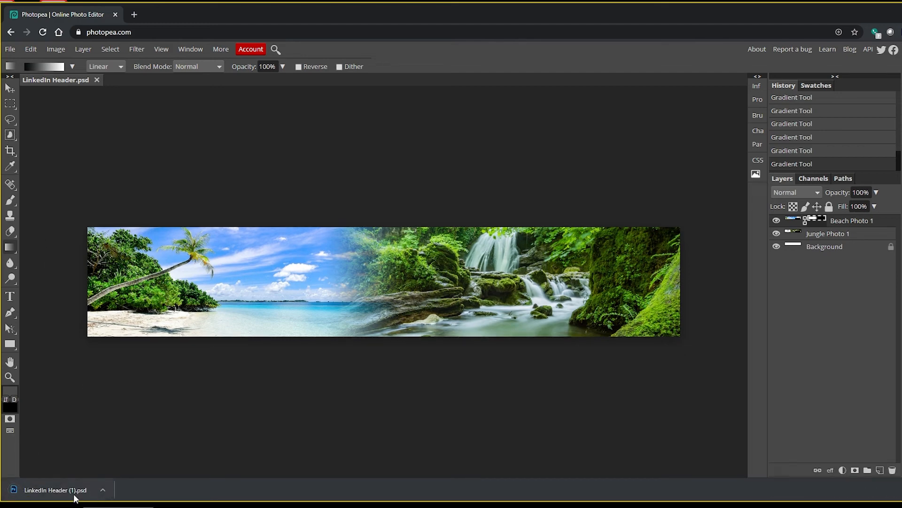
Export the header as a JPG at 1192 by 220 px, adjusting the image quality before saving.
{"action": "left_click", "coordinate": [10, 49]}
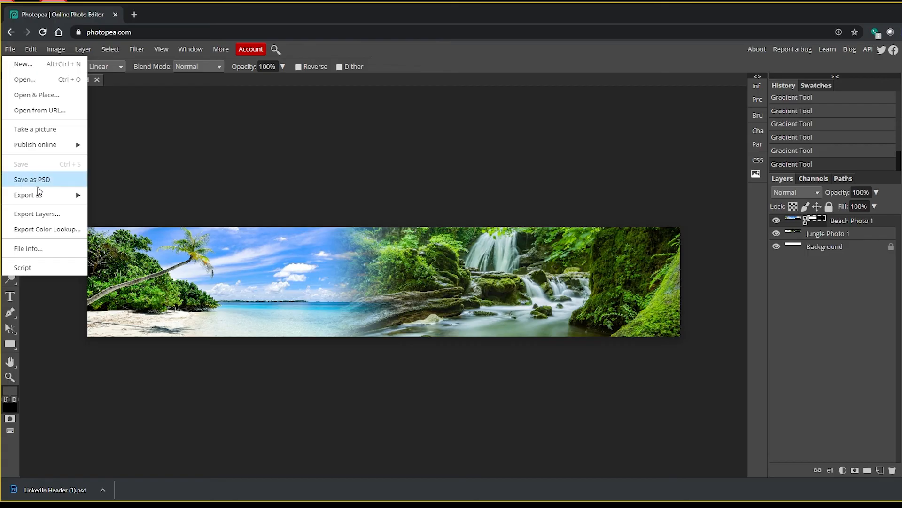
{"action": "mouse_move", "coordinate": [41, 196]}
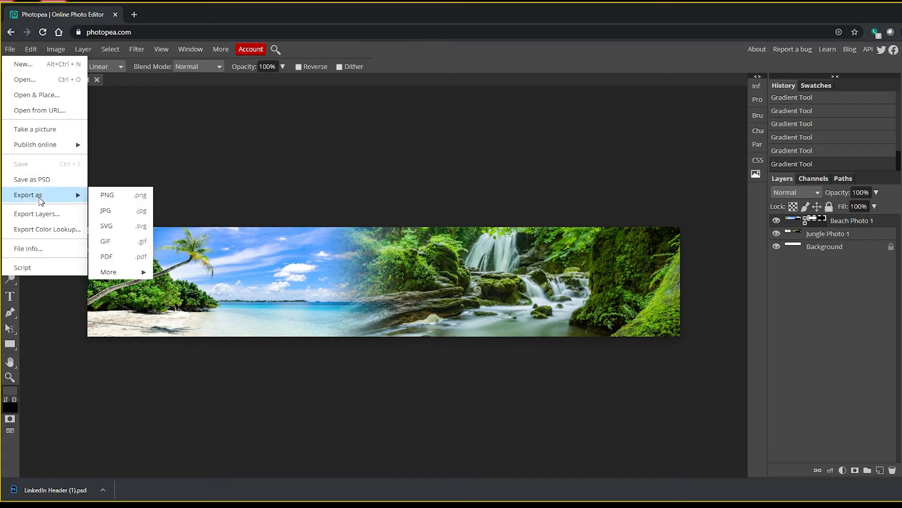
{"action": "left_click", "coordinate": [124, 212]}
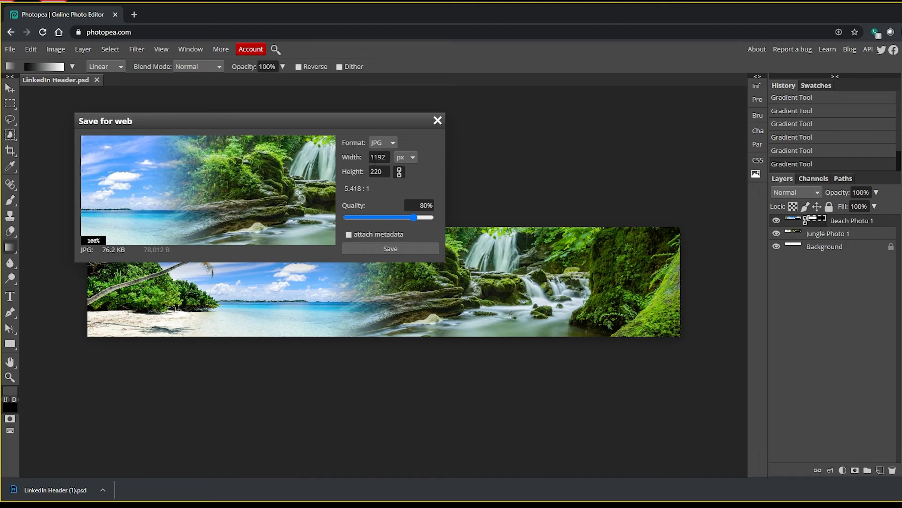
{"action": "left_click", "coordinate": [387, 144]}
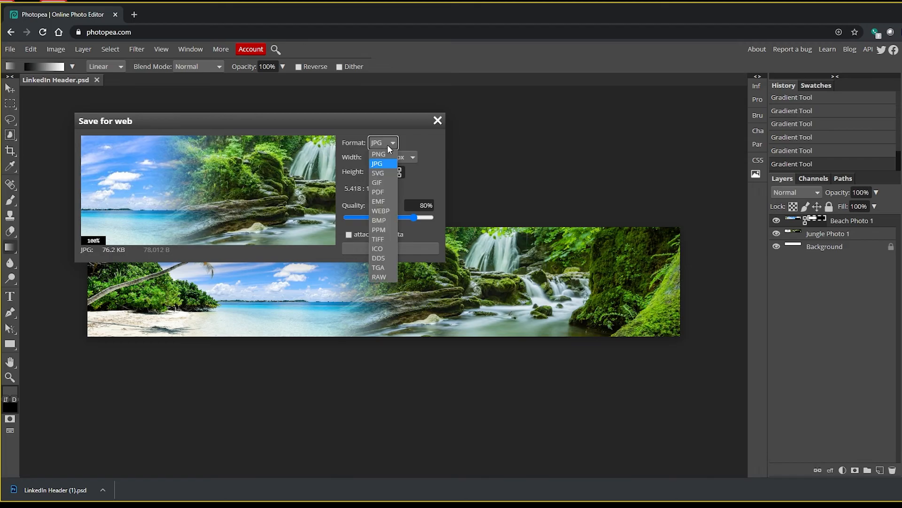
{"action": "left_click", "coordinate": [413, 137]}
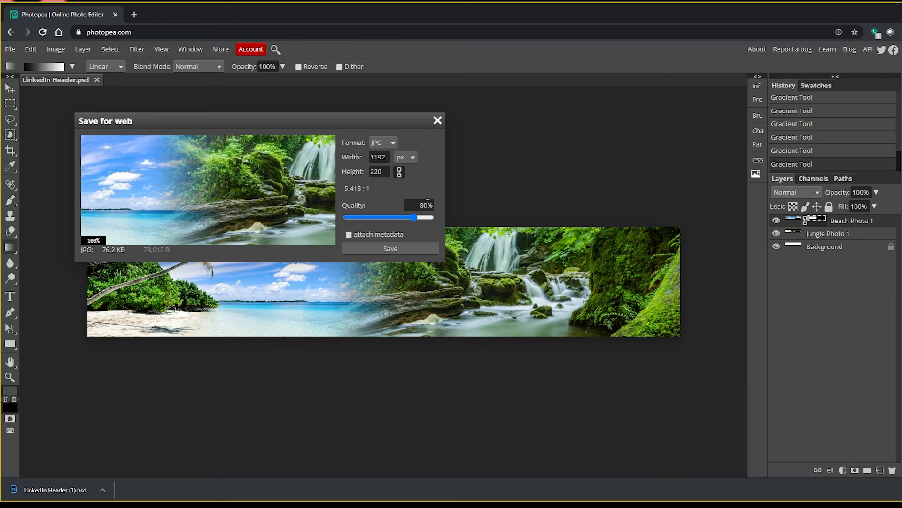
{"action": "left_click_drag", "start_coordinate": [415, 216], "coordinate": [444, 218]}
{"action": "left_click", "coordinate": [414, 208]}
{"action": "type", "text": "8"}
{"action": "key", "text": "Return"}
{"action": "left_click", "coordinate": [395, 252]}
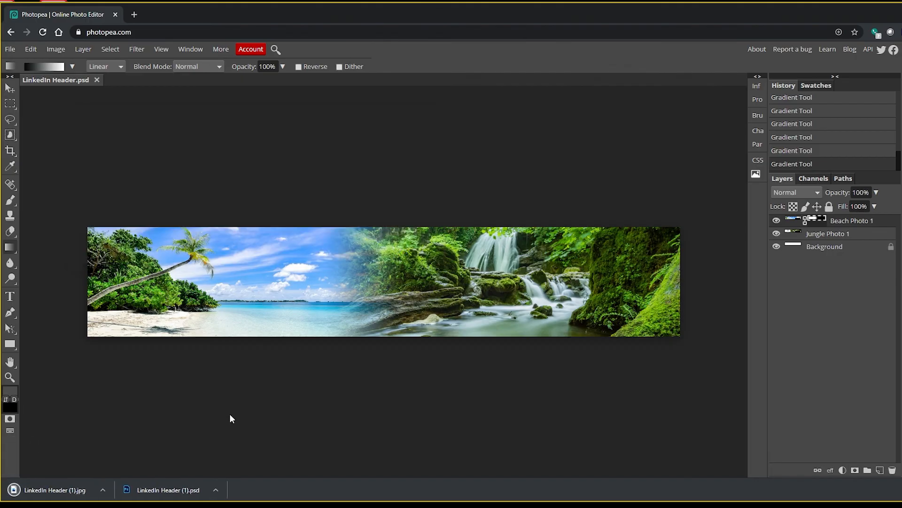